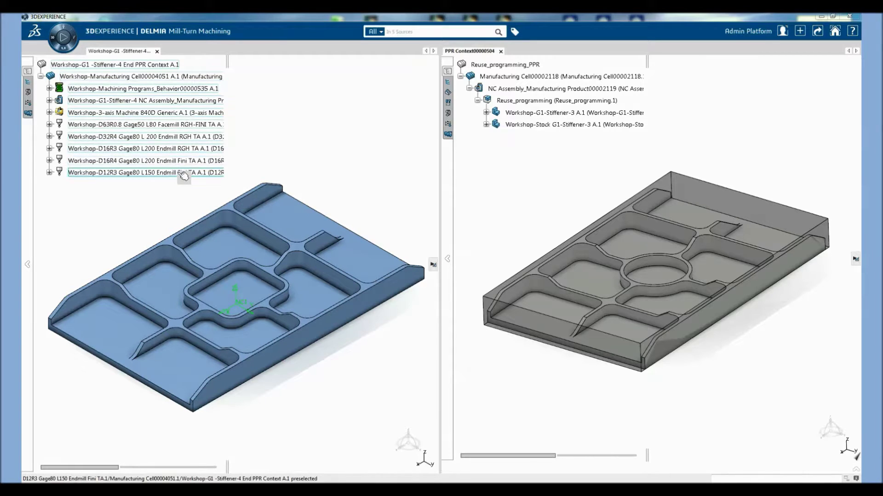
- Hide the Workshop-Stock G1-Stiffener-3 stock in the PPR Context tree
right_click(553, 124)
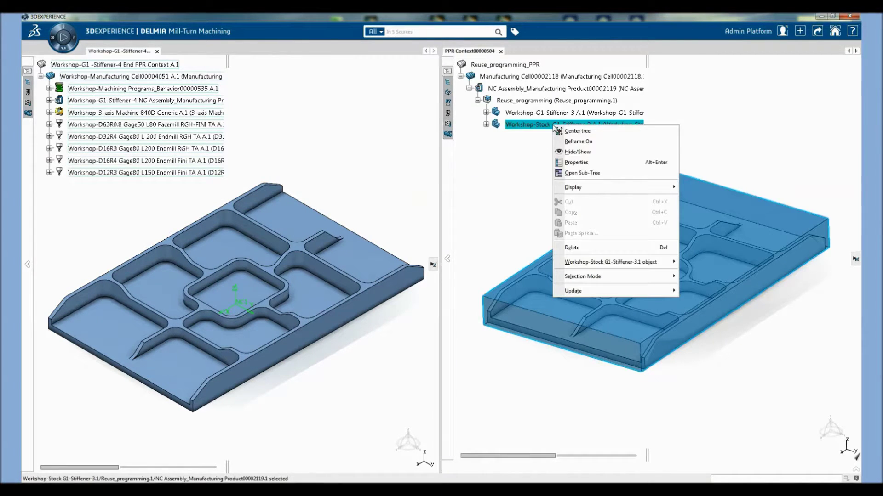
click(582, 156)
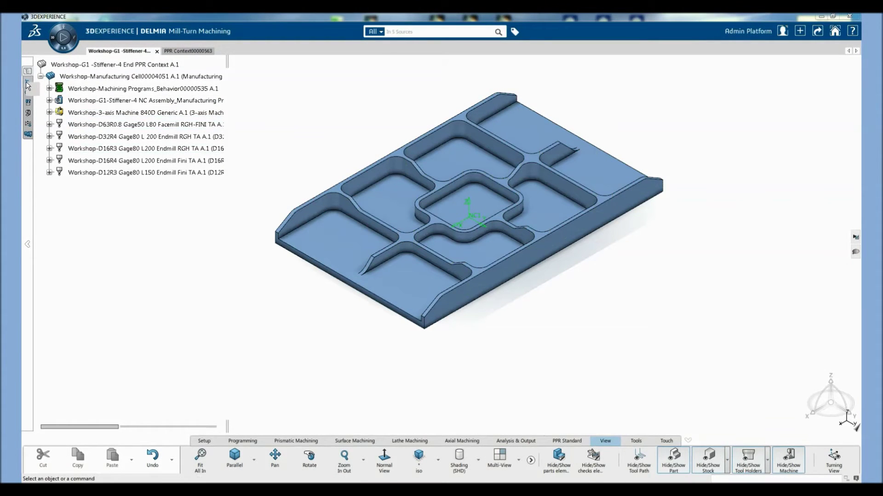
- Play the material-removal simulation of Part Operation.2
click(26, 81)
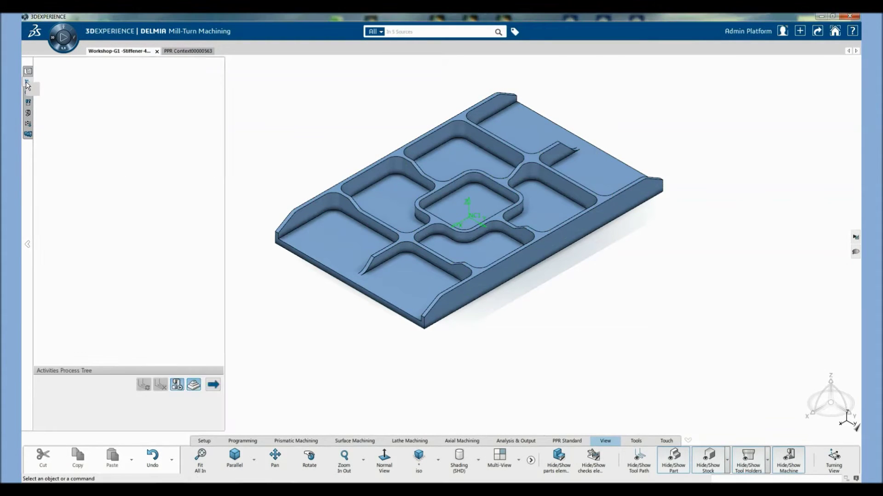
click(83, 102)
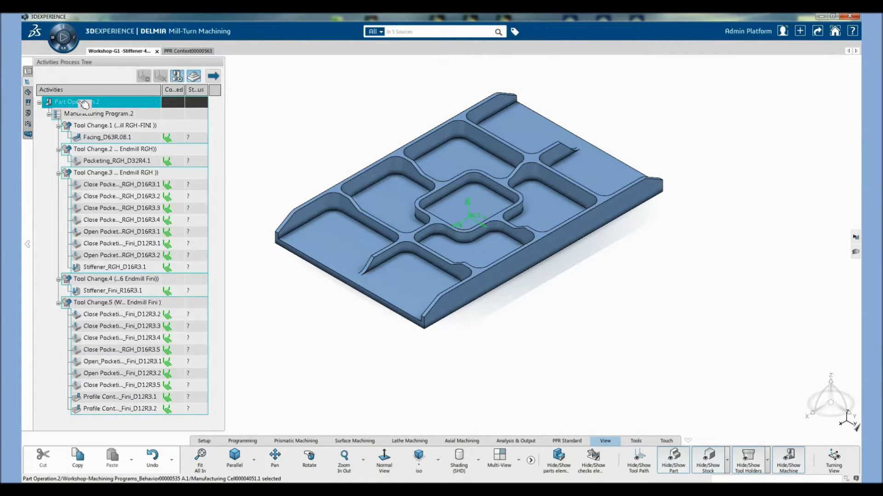
click(64, 41)
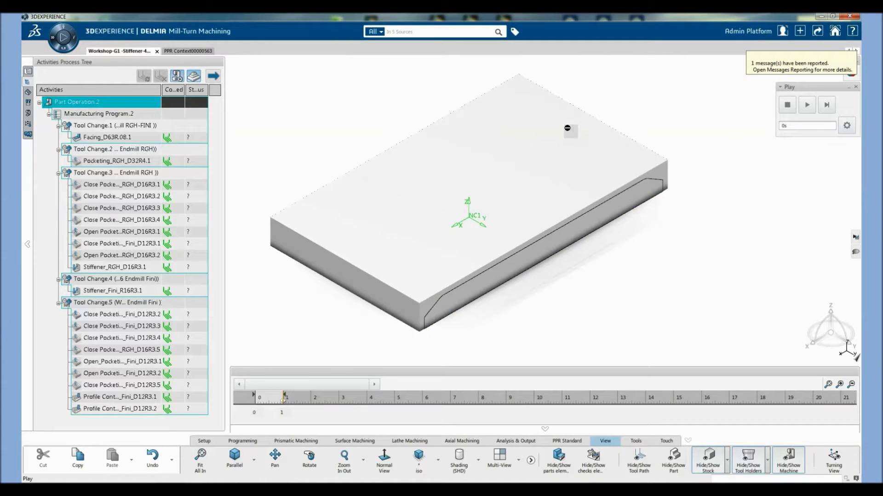
click(807, 106)
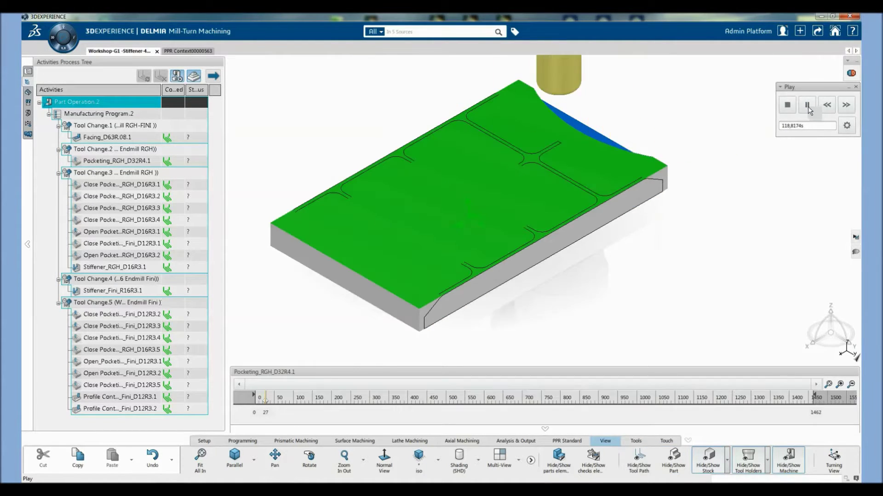
right_click(809, 107)
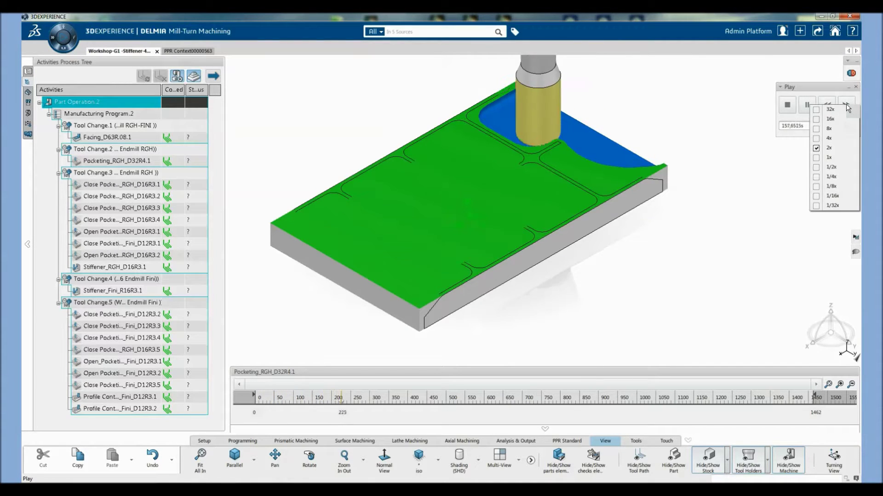
click(829, 158)
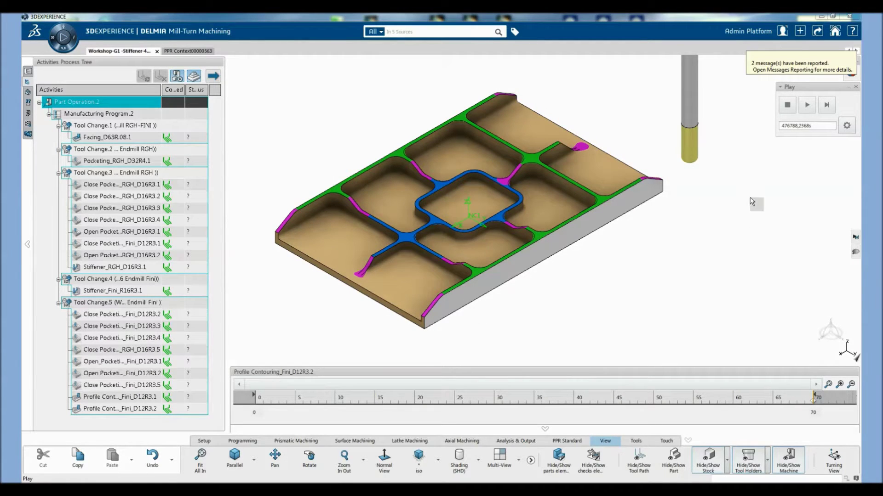
- Reset the simulation to uncut stock, exit it, and switch to PPR Context00000563
click(788, 105)
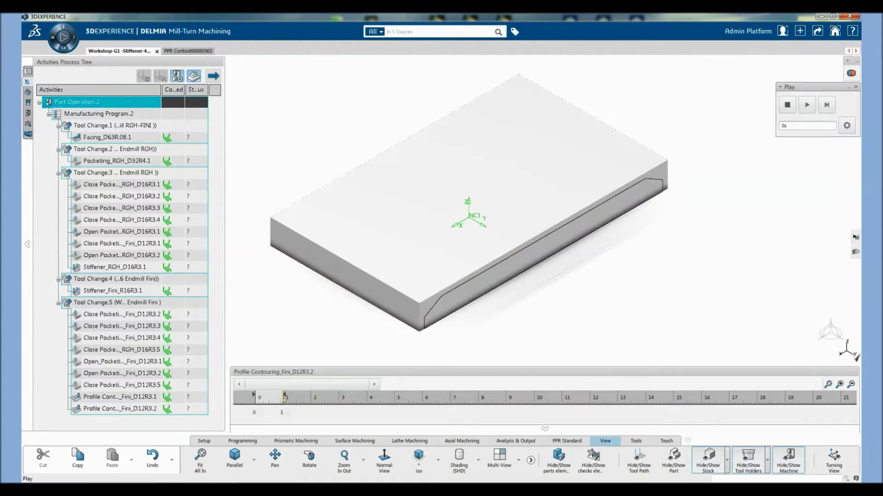
click(855, 87)
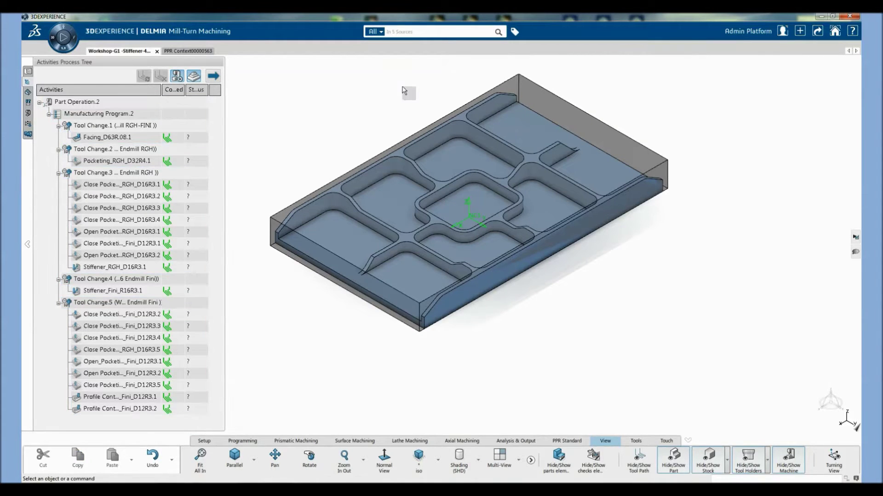
click(193, 53)
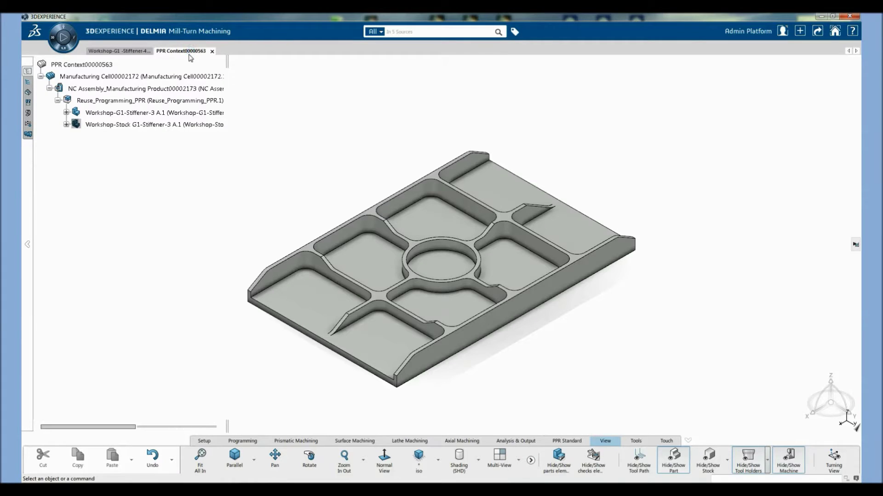
- Reuse Programming into the Manufacturing Cell from the Stiffener-4 PPR context root, keeping all options
click(105, 81)
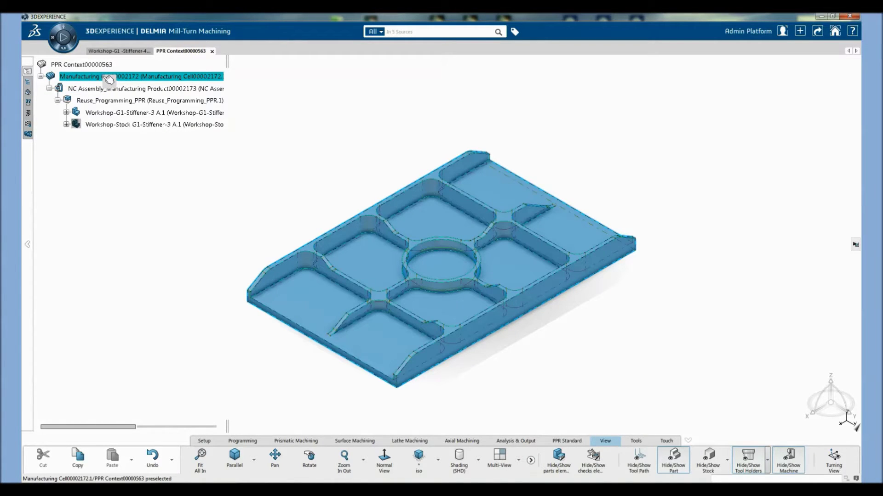
right_click(105, 79)
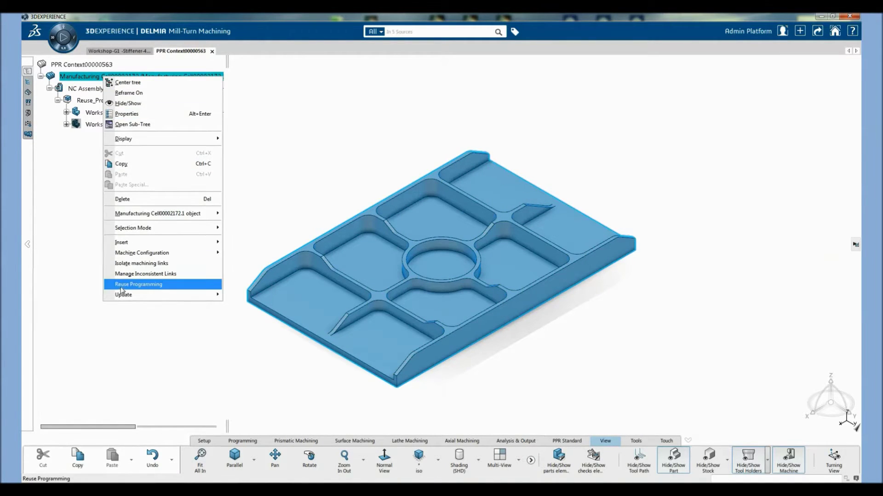
click(171, 285)
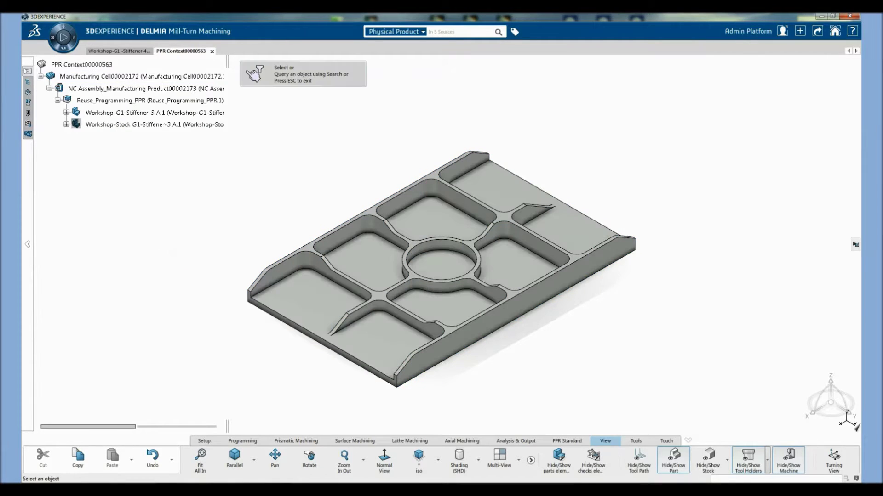
click(126, 52)
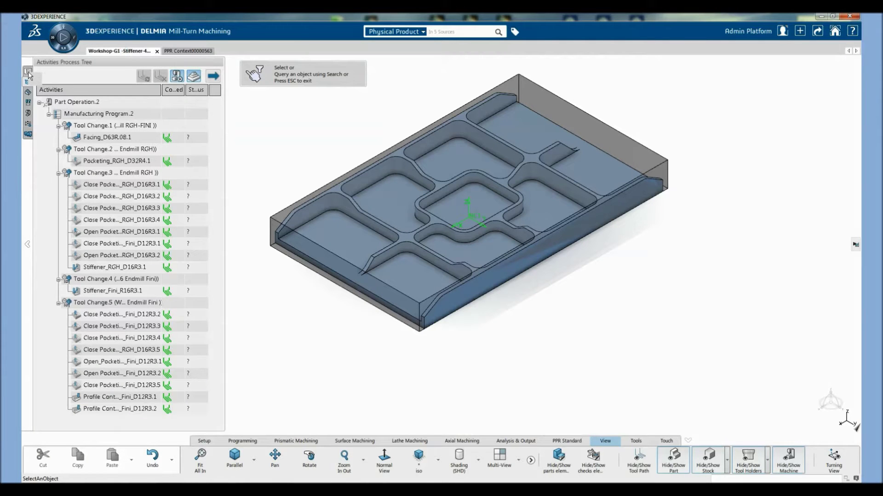
click(28, 71)
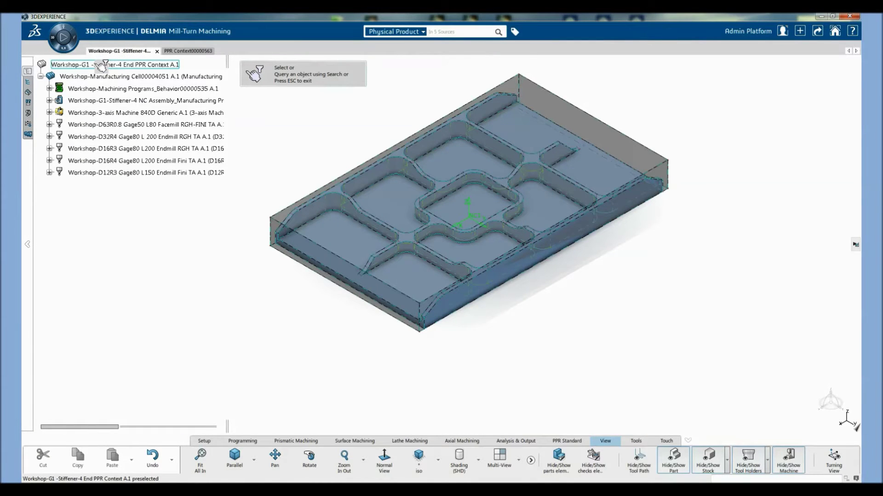
double_click(101, 65)
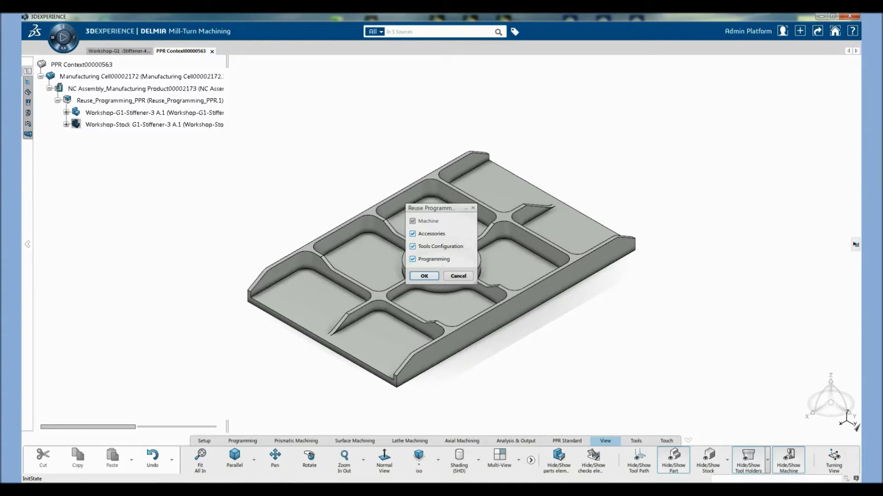
click(428, 276)
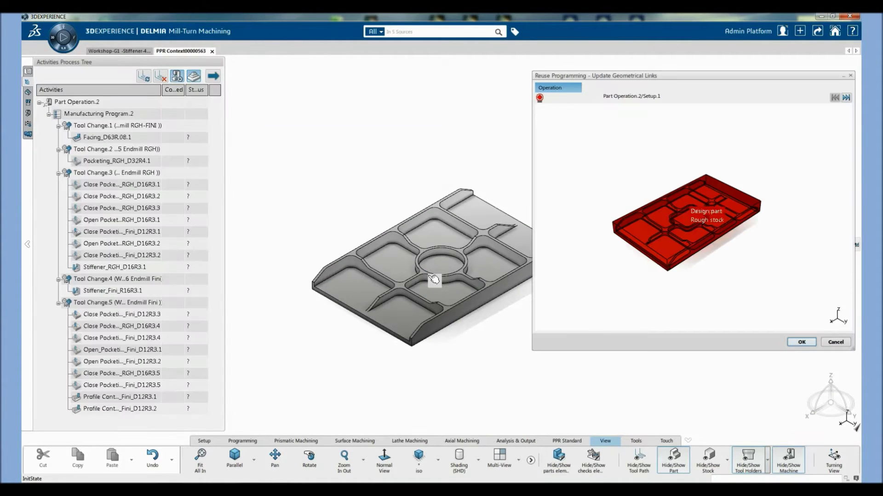
- Relink the setup's design part to Workshop-G1-Stiffener-3
mouse_move(700, 153)
middle_down()
mouse_move(702, 163)
mouse_move(699, 154)
middle_up()
mouse_move(410, 265)
middle_down()
mouse_move(372, 210)
mouse_move(394, 193)
middle_up()
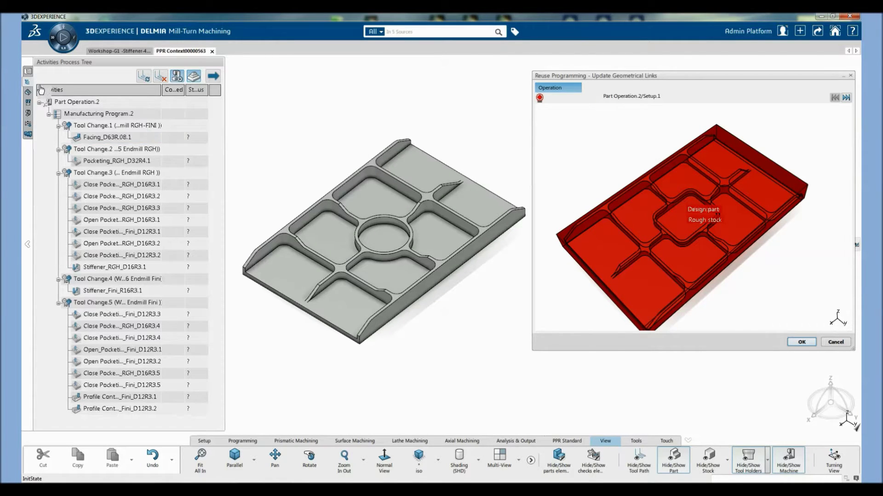
click(28, 72)
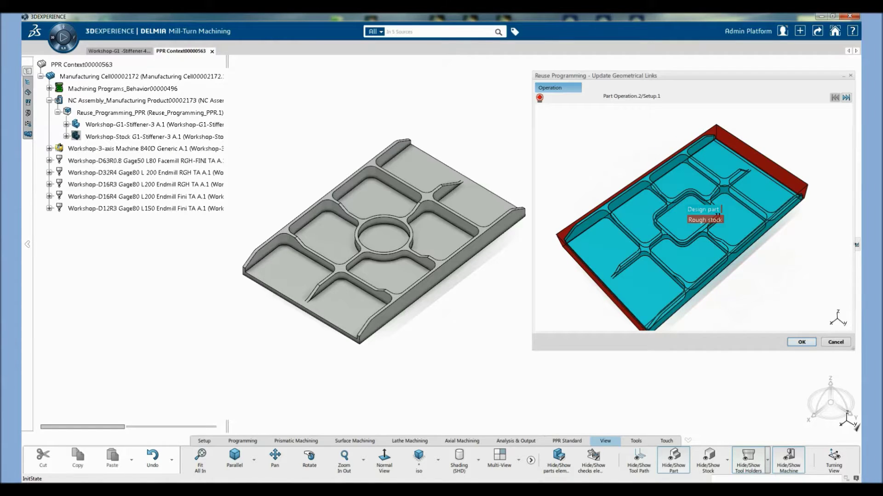
click(711, 210)
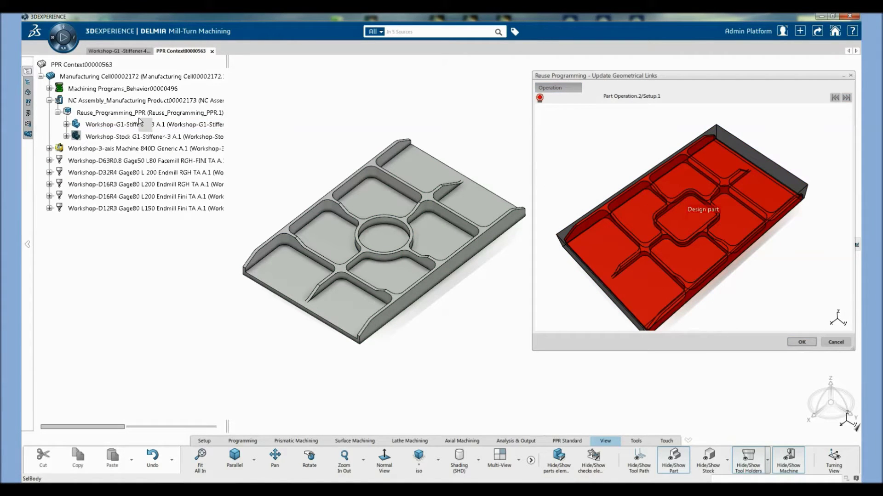
click(370, 190)
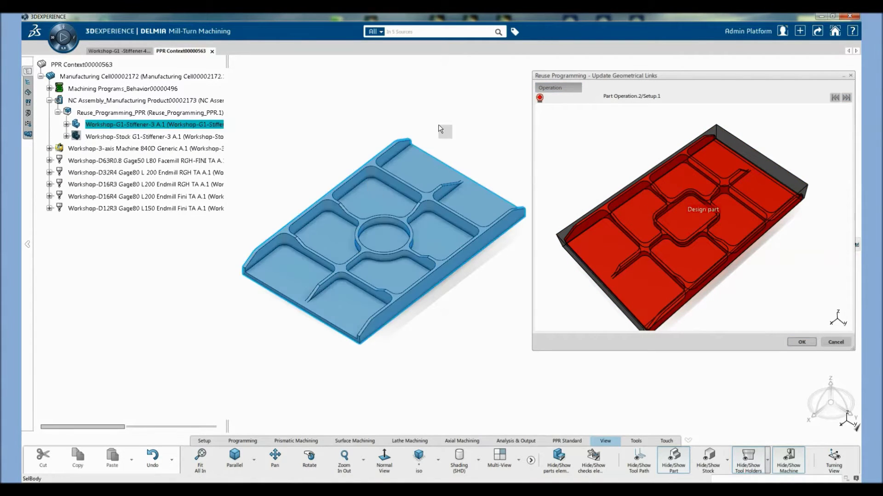
click(690, 216)
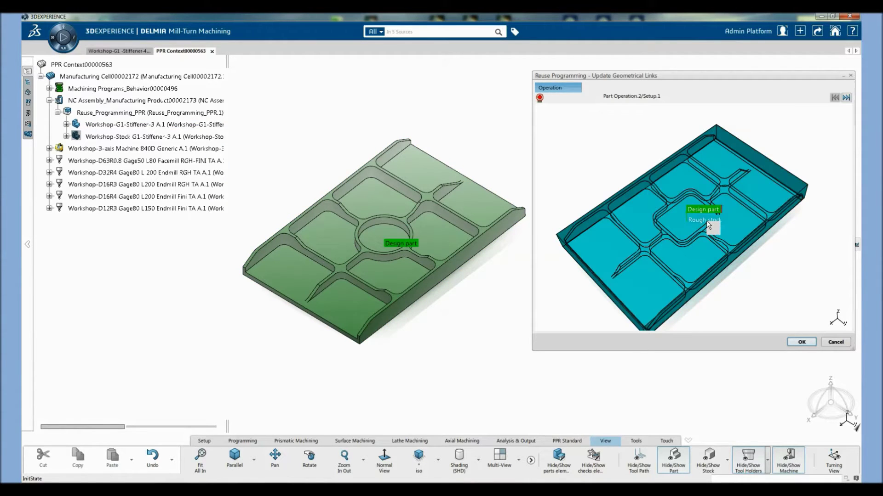
- Relink the setup's rough stock to the new stiffener's stock, showing the stock and hiding the part
click(708, 224)
right_click(199, 136)
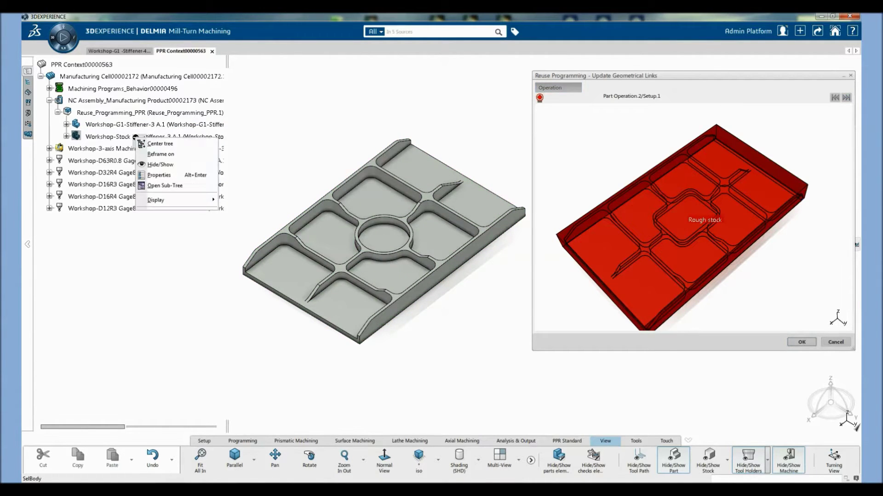
click(161, 170)
right_click(152, 121)
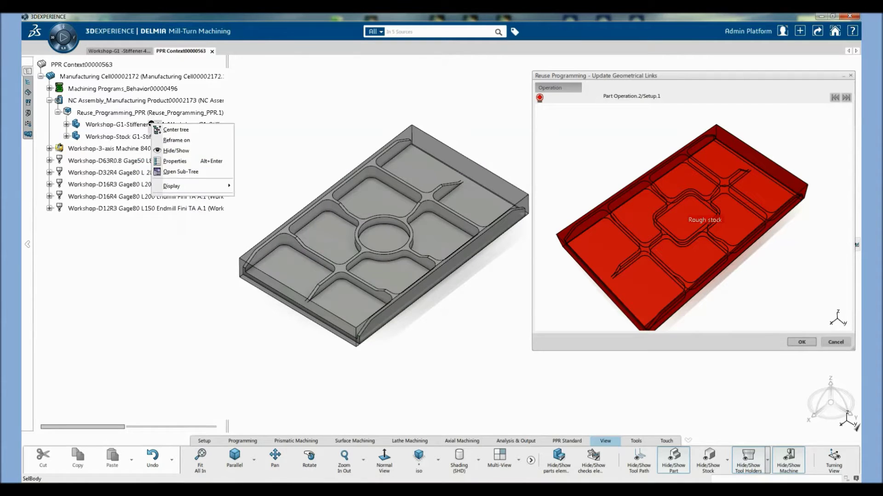
click(160, 152)
click(435, 156)
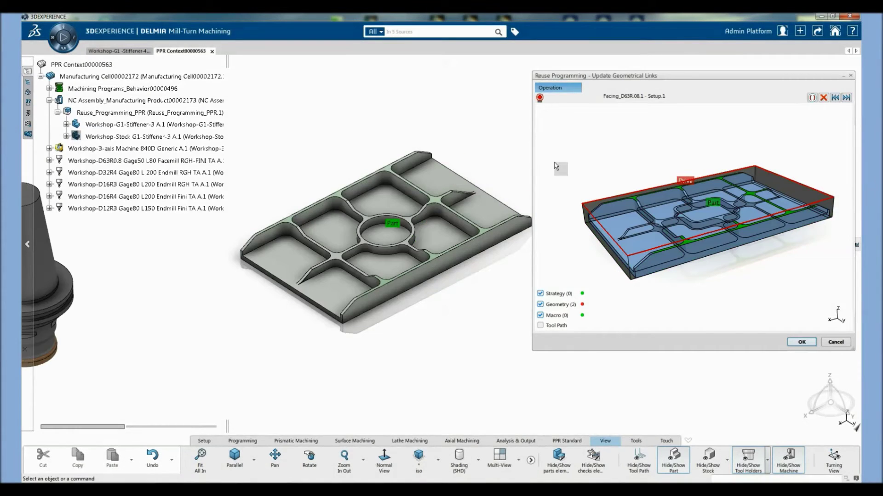
- Relink Facing_D63R0.8.1's drive contour to the new stock's outer top edges and preview its tool path
middle_drag(420, 158, 414, 164)
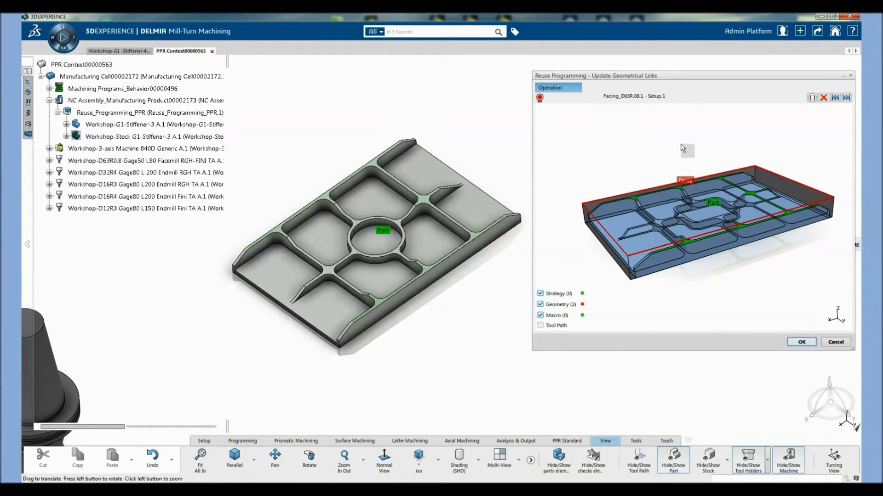
middle_drag(669, 149, 701, 176)
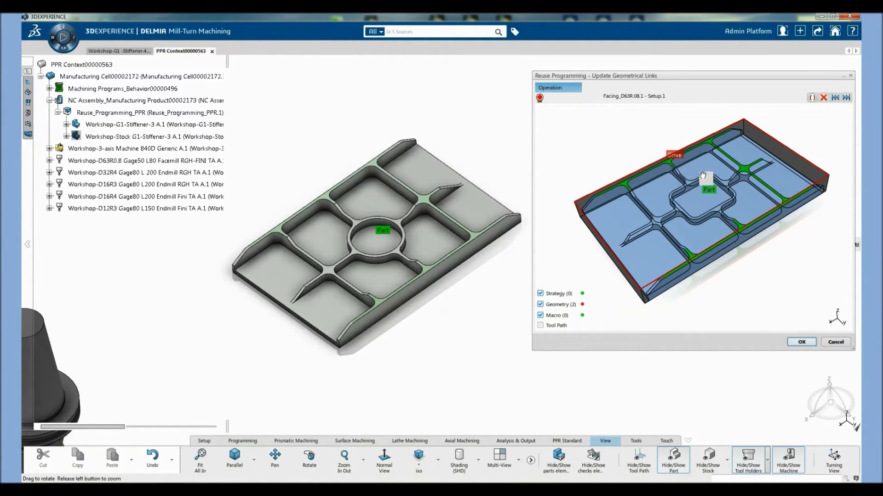
click(674, 155)
right_click(195, 137)
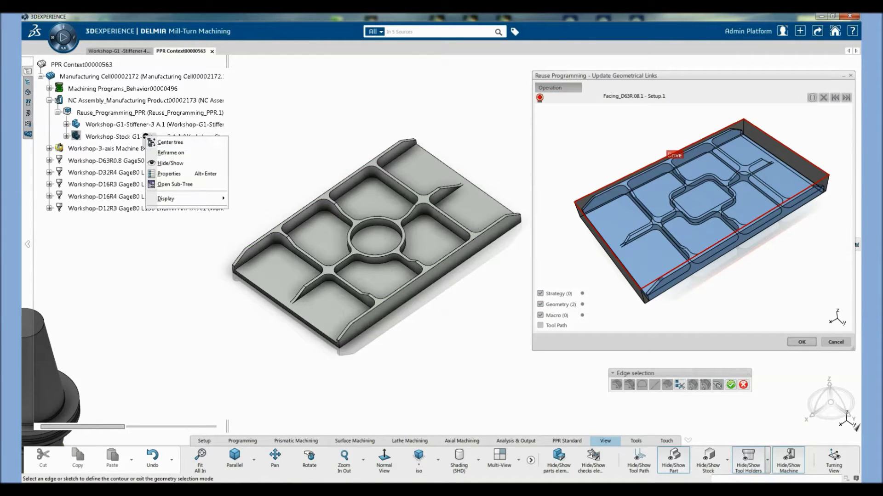
click(207, 159)
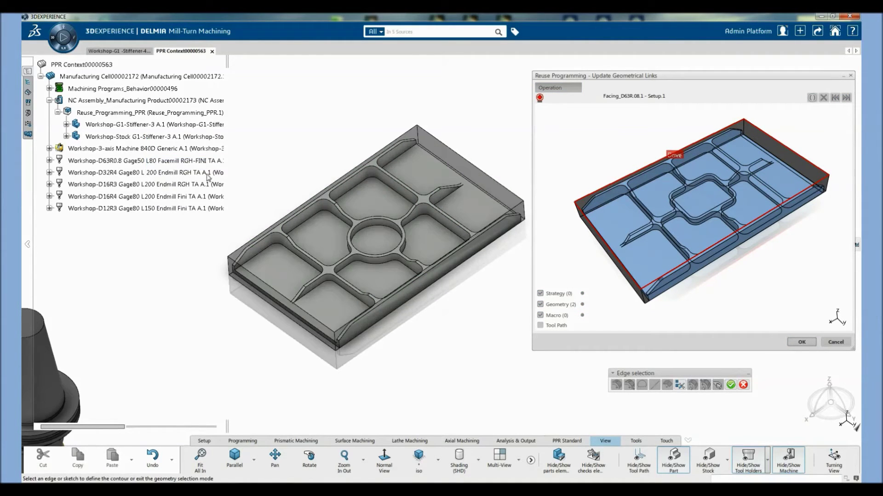
click(340, 183)
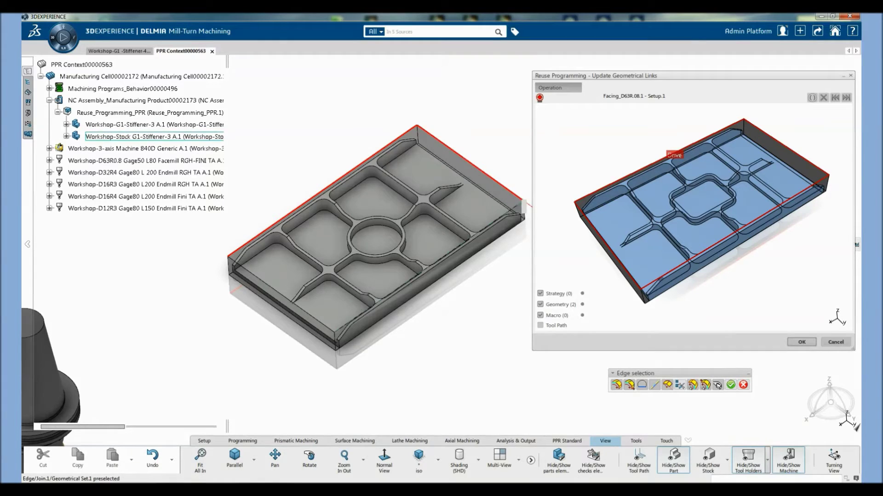
click(522, 208)
double_click(550, 368)
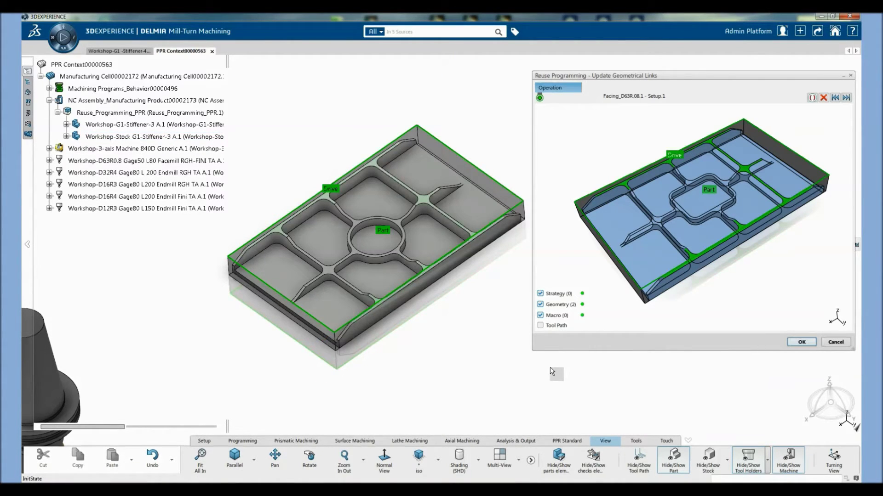
click(540, 326)
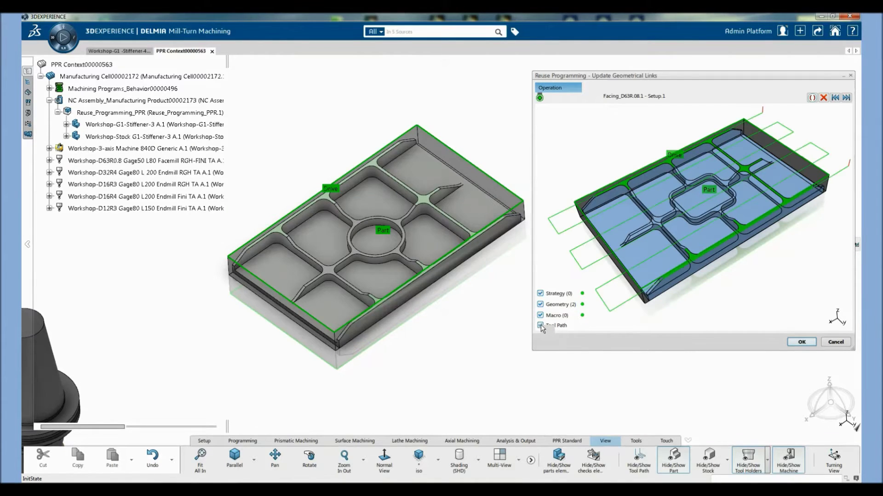
click(540, 325)
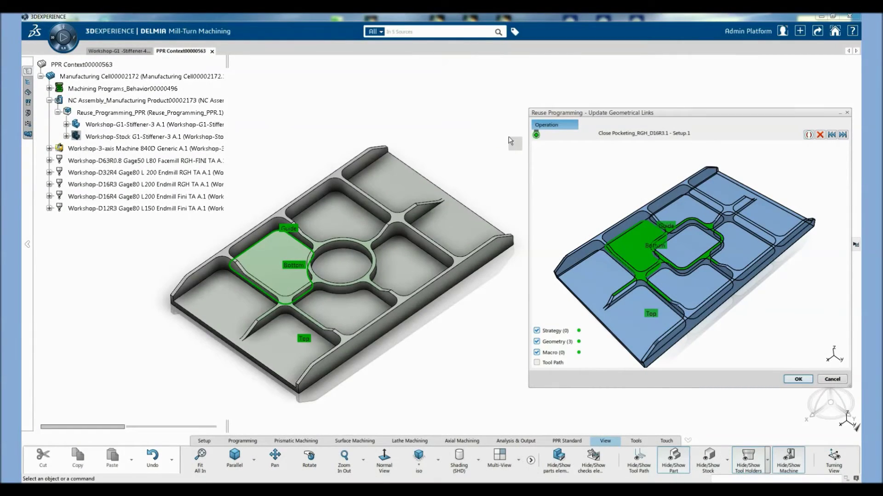
- Relink the next close-pocketing operation's Bottom to the central circular pocket floor
click(843, 134)
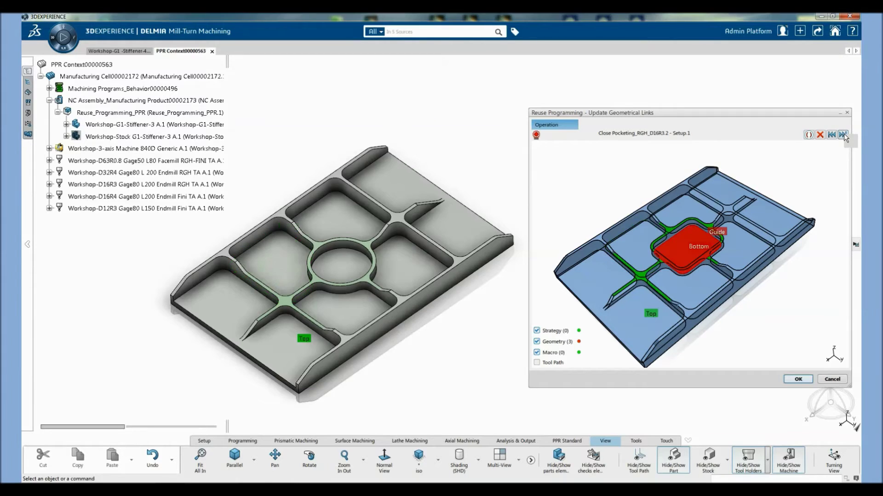
scroll(678, 225, up, 5)
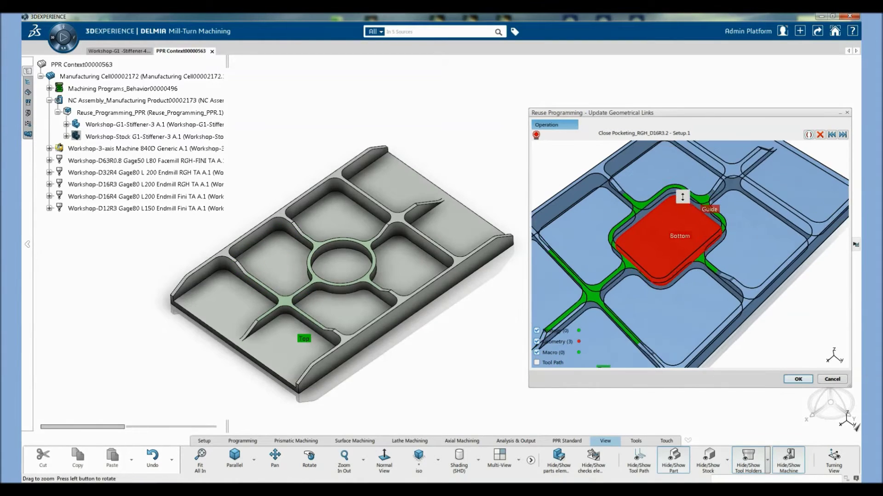
scroll(690, 177, up, 3)
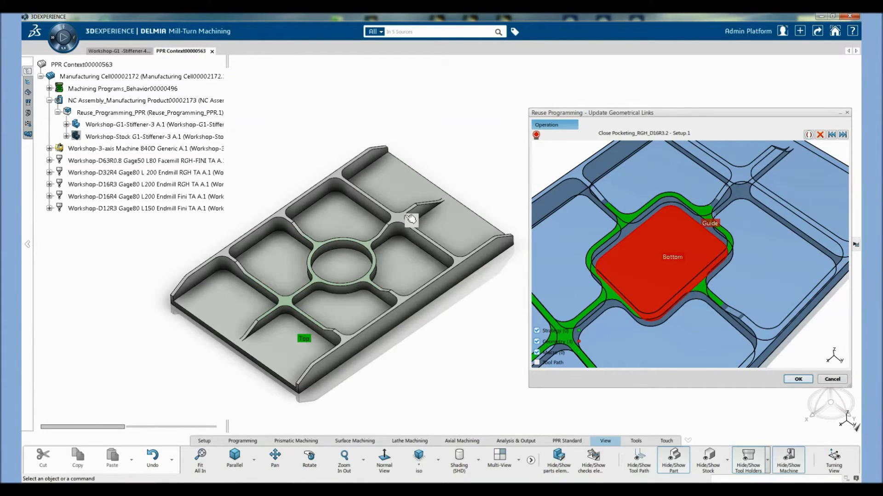
scroll(343, 245, up, 2)
scroll(343, 245, up, 2)
scroll(343, 245, up, 2)
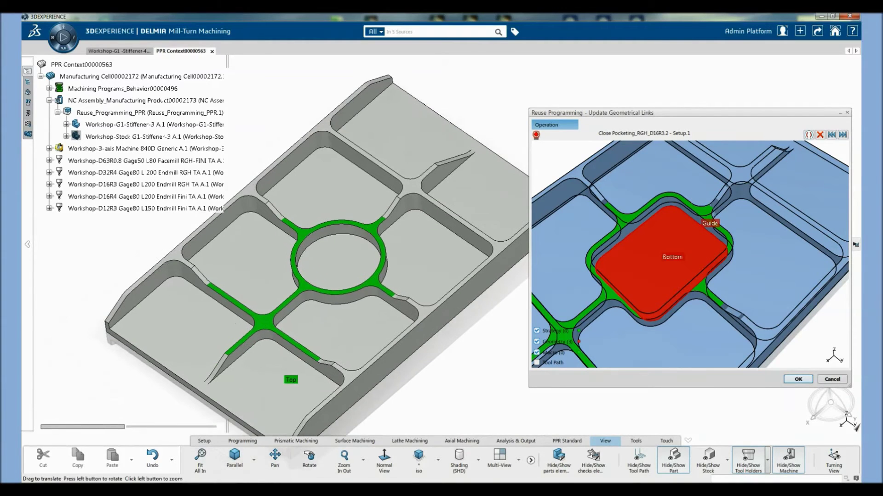
click(669, 264)
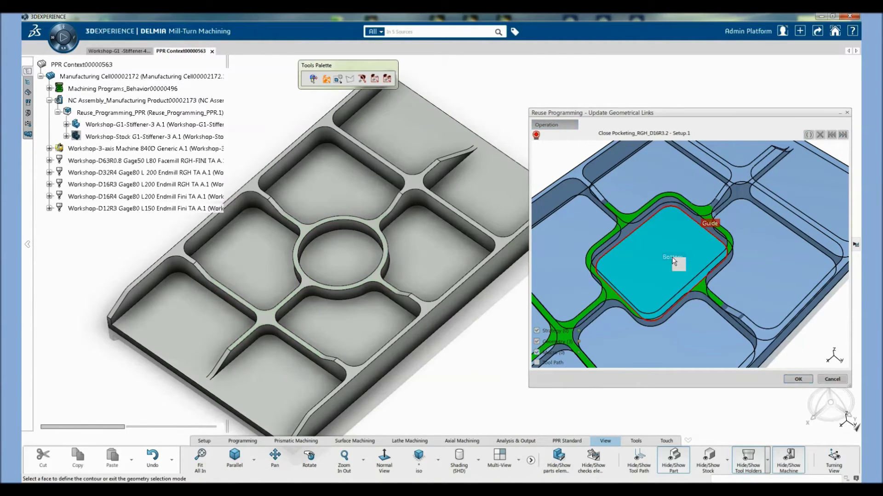
click(345, 258)
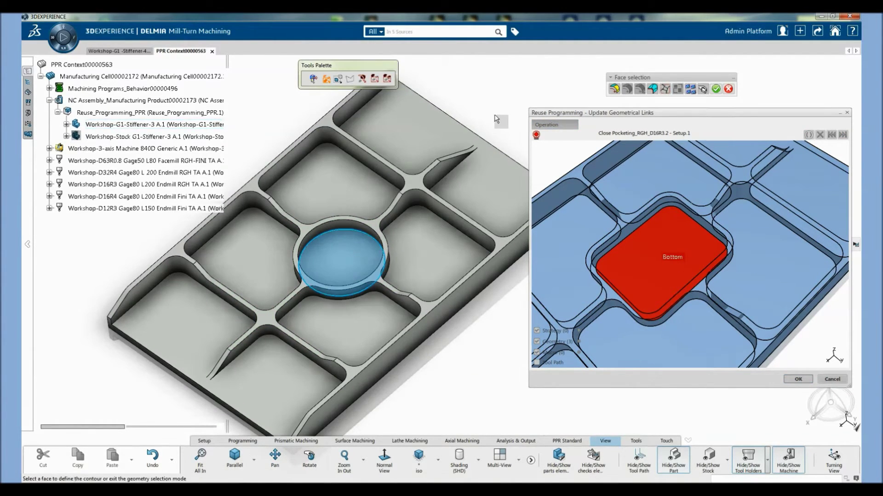
click(716, 89)
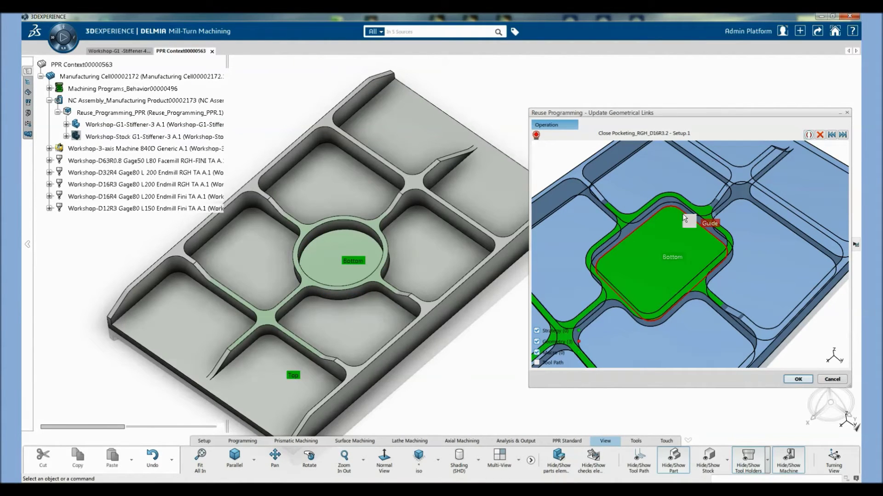
- Relink its Guide to the pocket's rim edge and preview the pocketing tool path
click(711, 225)
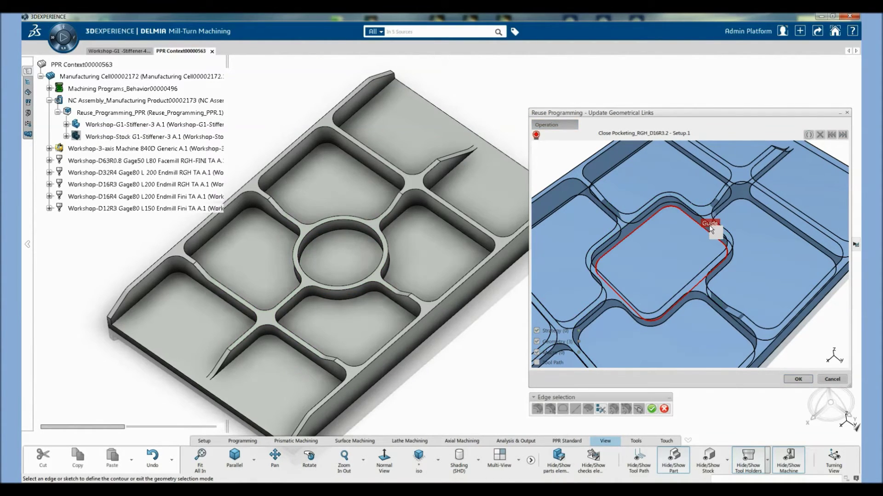
click(342, 231)
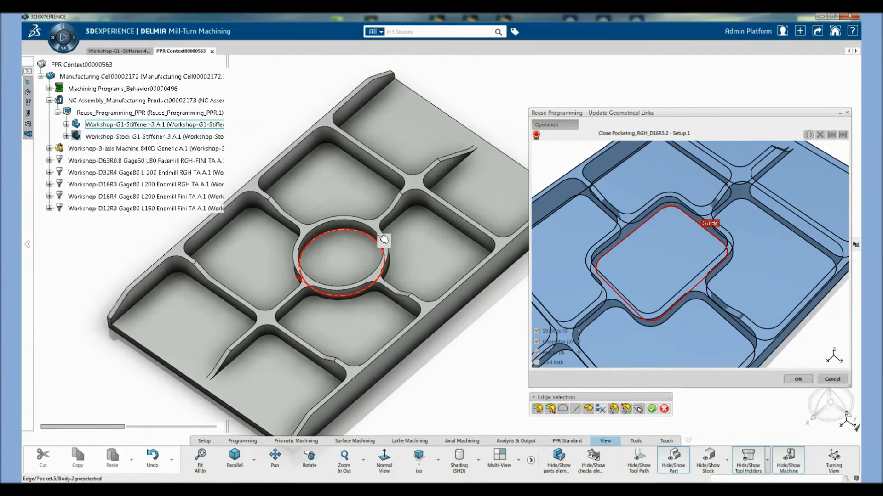
click(505, 98)
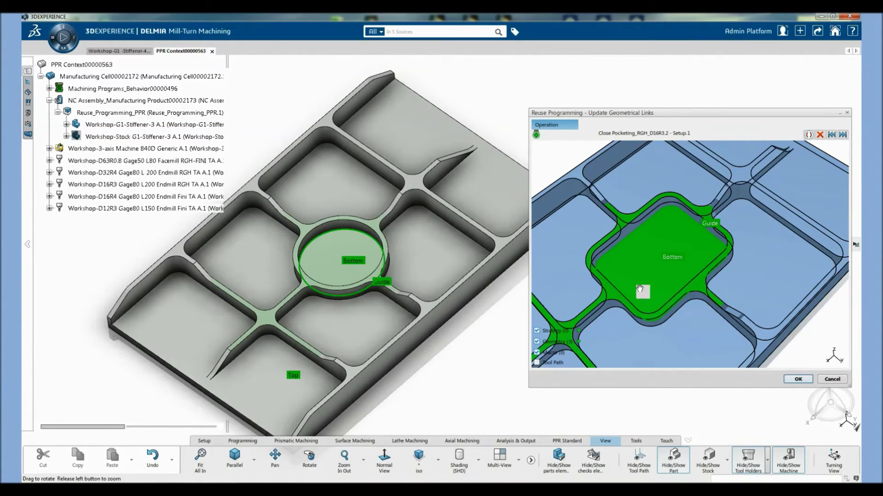
mouse_move(643, 291)
middle_down()
mouse_move(645, 258)
mouse_move(625, 269)
middle_up()
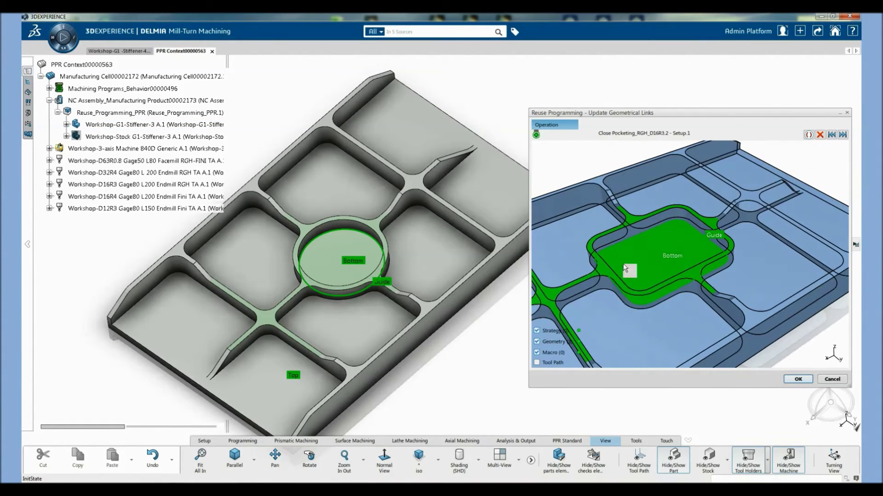
click(536, 362)
scroll(696, 236, up, 5)
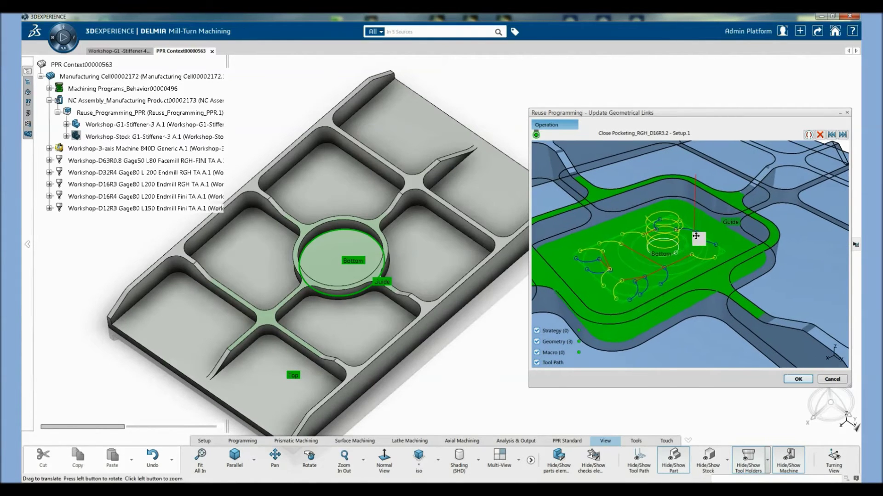
middle_drag(696, 236, 704, 229)
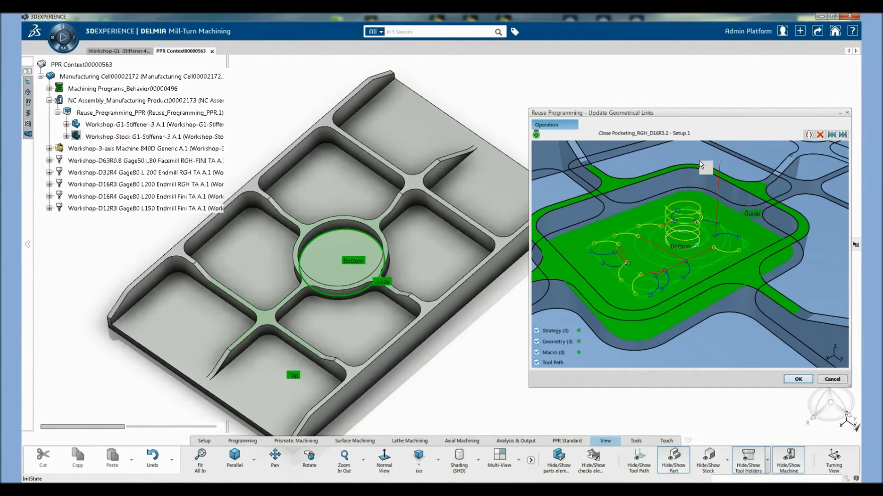
scroll(699, 163, down, 5)
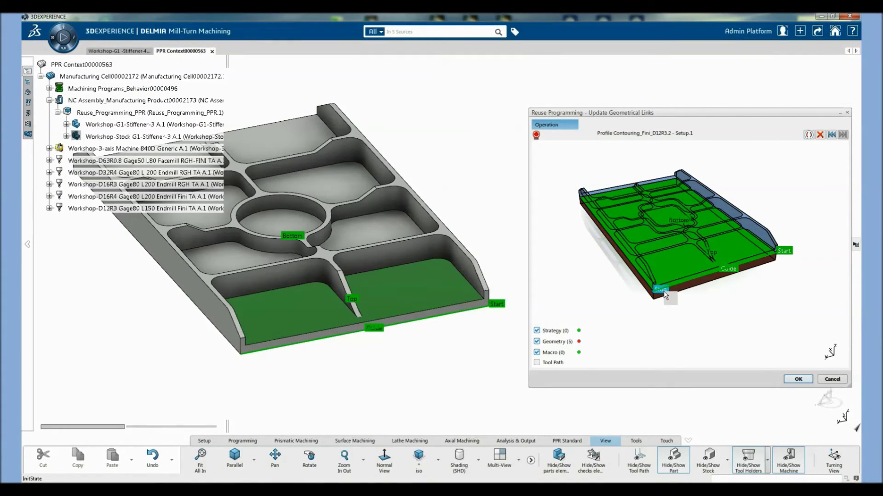
- Link Profile Contouring_Fini_D12R3.2's Stop to the part's front corner vertex and accept all links
click(663, 294)
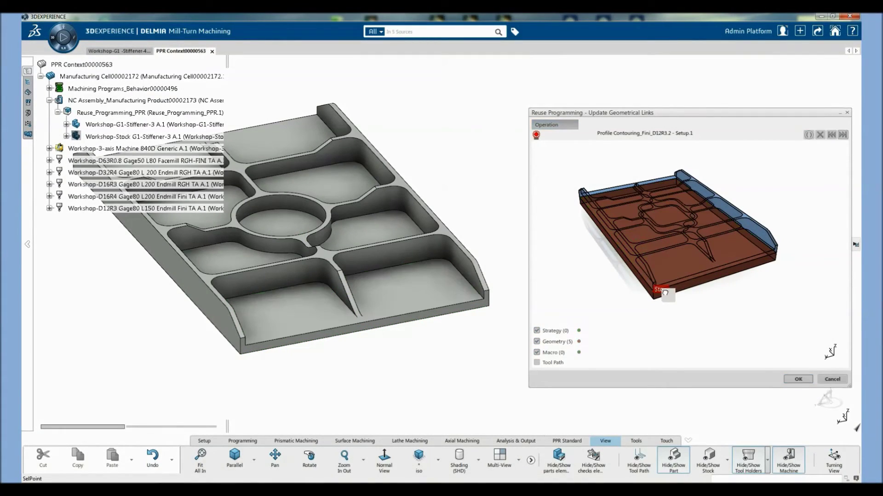
click(243, 356)
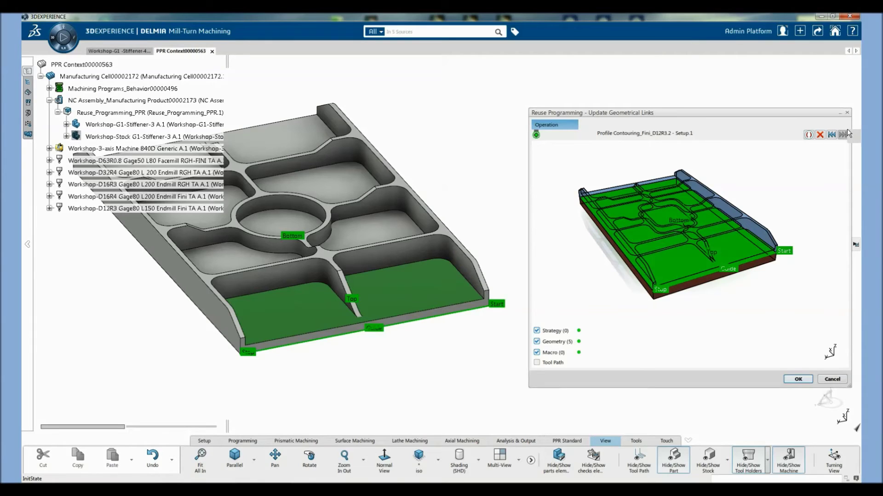
click(798, 380)
mouse_move(679, 211)
middle_down()
mouse_move(674, 245)
mouse_move(482, 429)
mouse_move(417, 460)
middle_up()
middle_drag(333, 354, 609, 147)
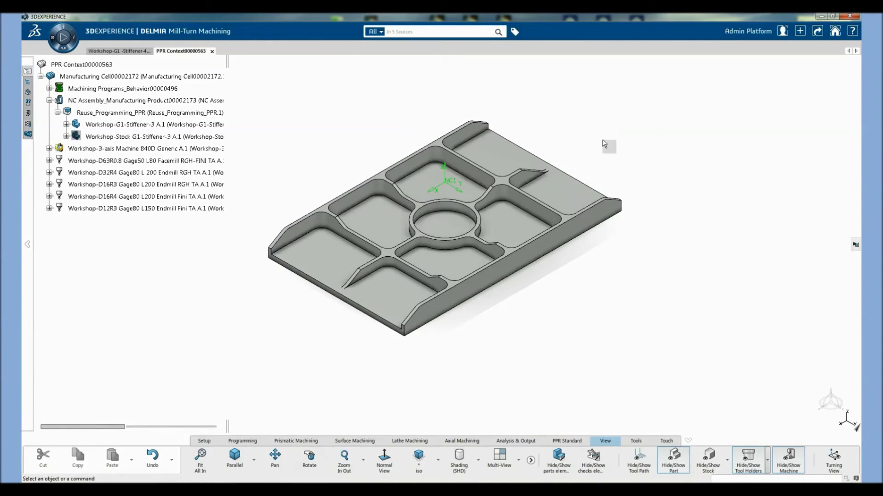
- Compute the tool paths for all operations in Manufacturing Program.2
click(28, 81)
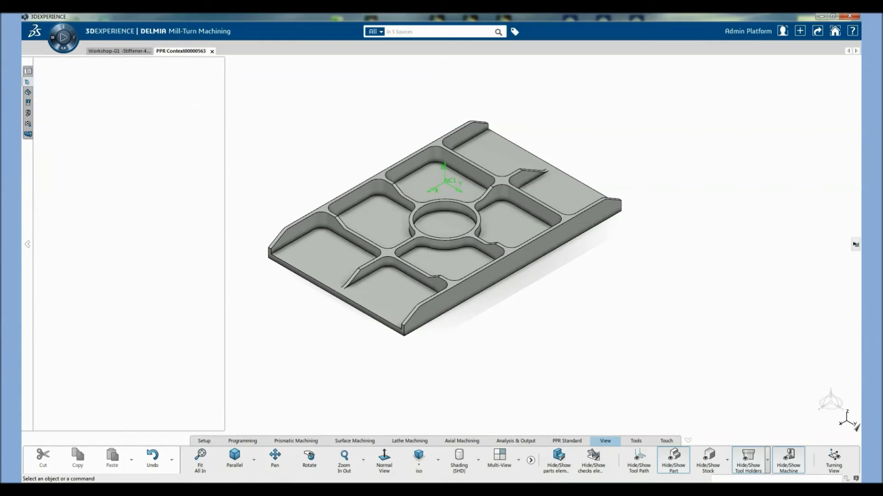
click(76, 102)
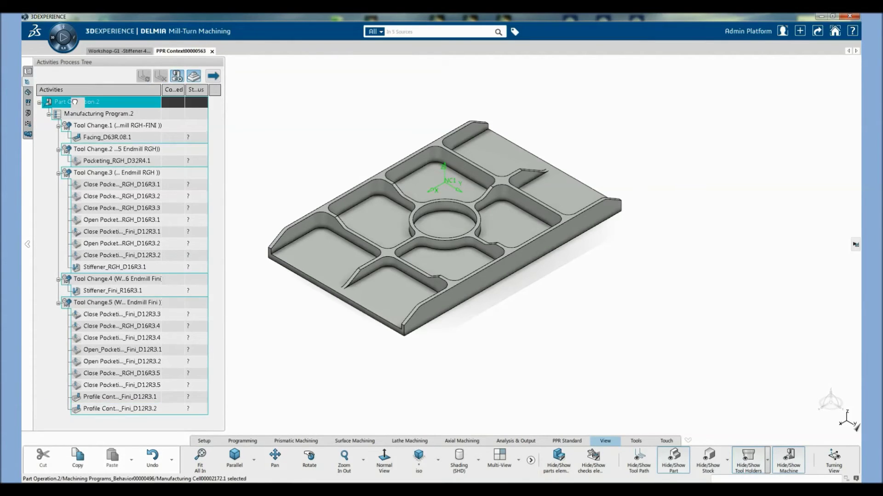
click(99, 114)
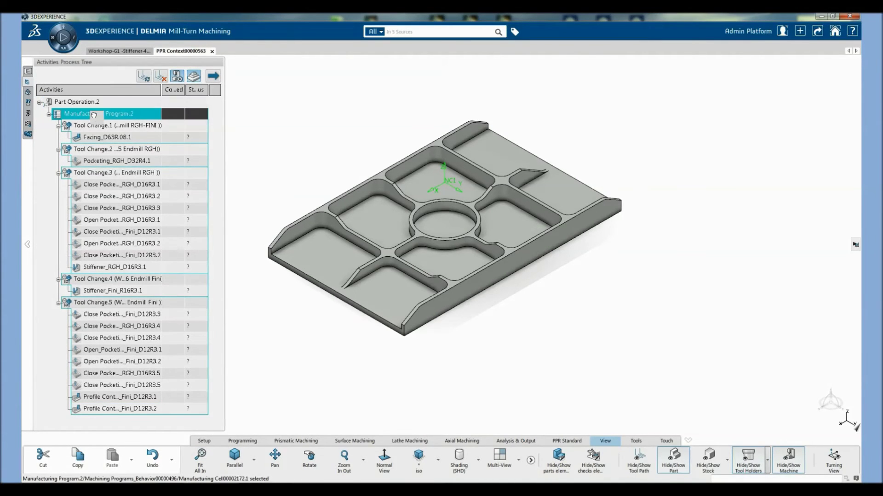
click(144, 76)
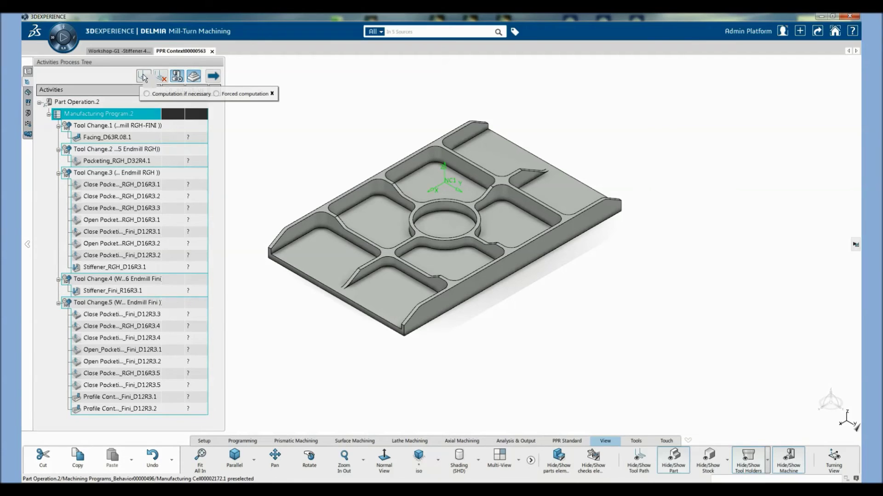
click(225, 94)
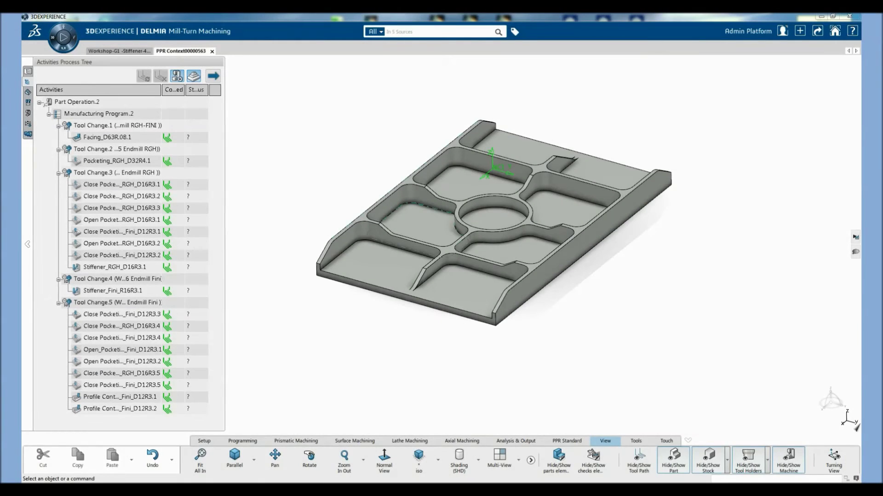
- Simulate Part Operation.2's material removal at 2x speed, then rewind to raw stock
click(87, 105)
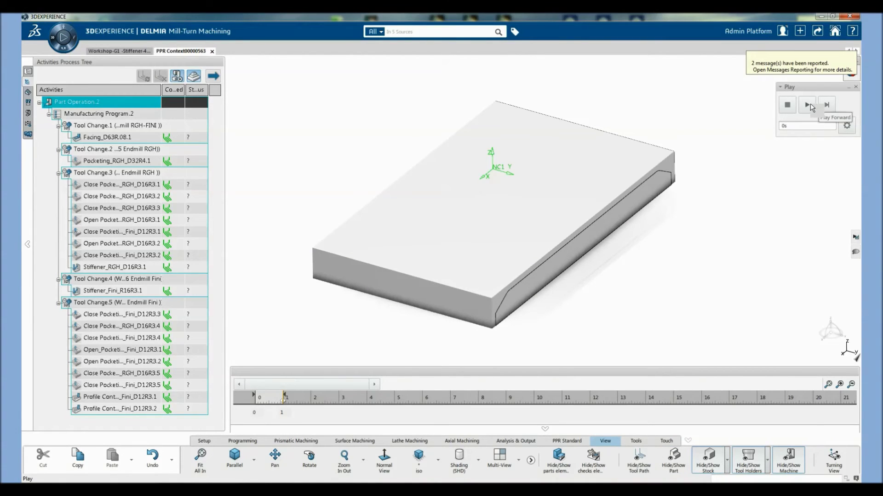
click(807, 105)
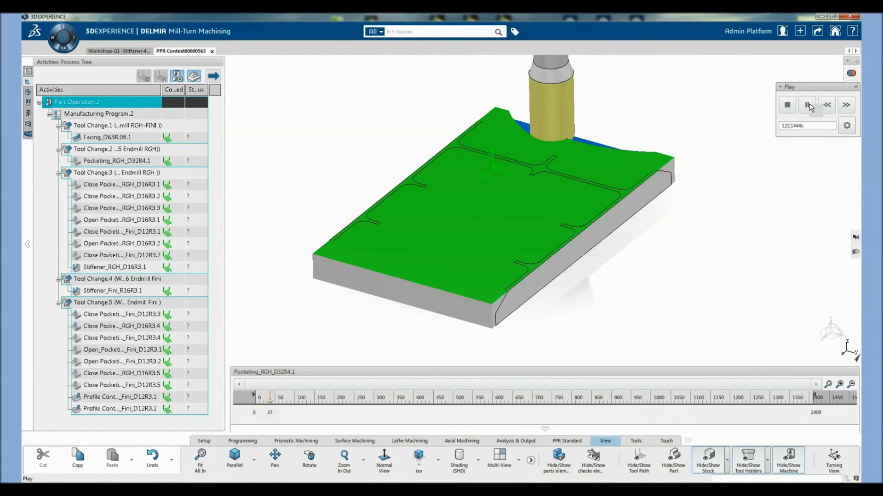
click(843, 105)
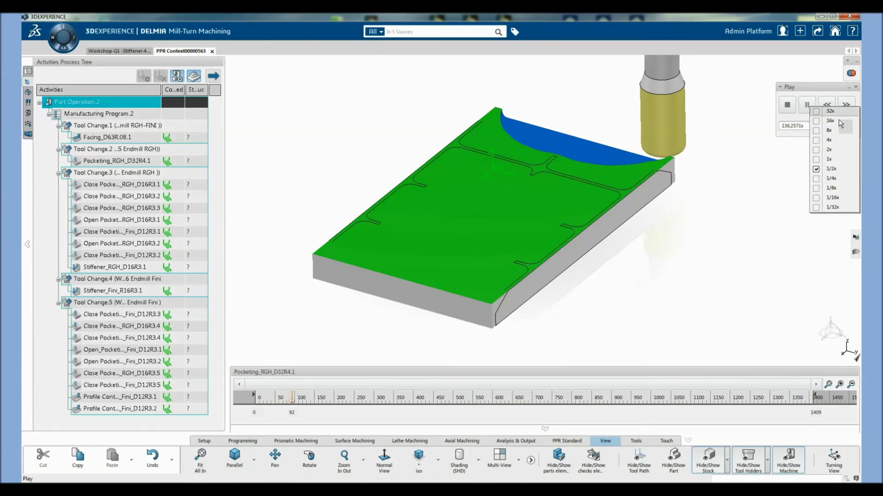
click(828, 150)
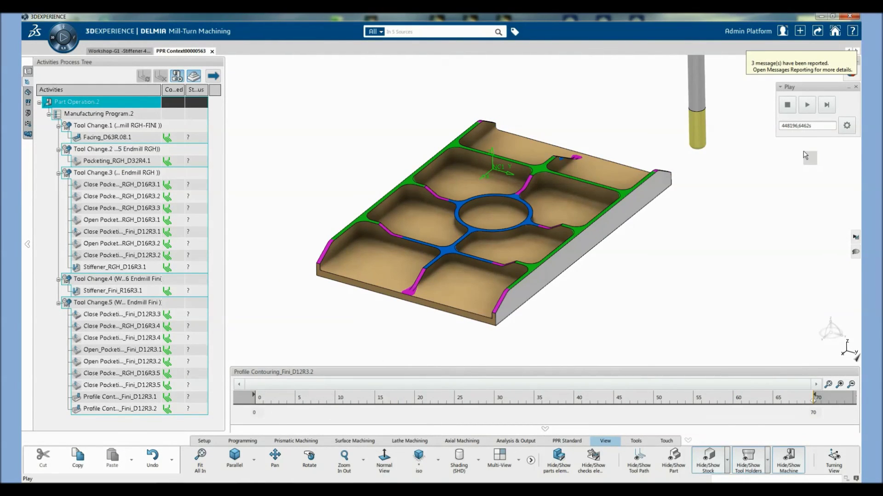
click(791, 107)
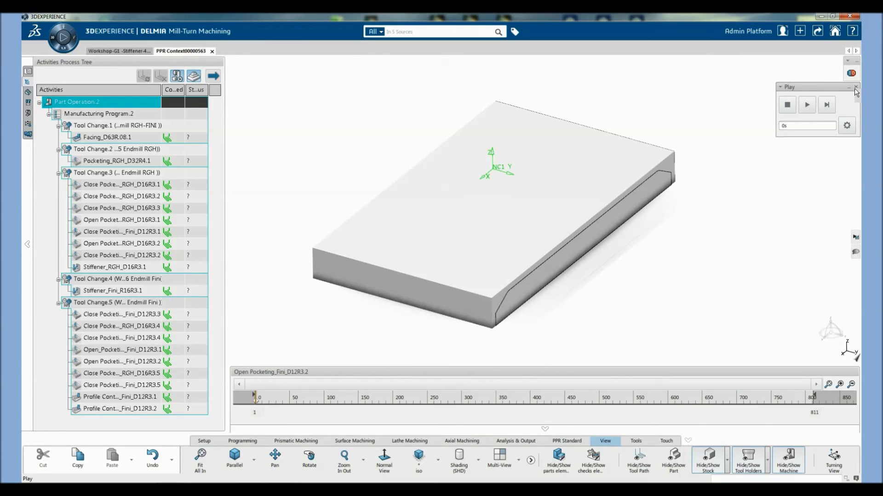